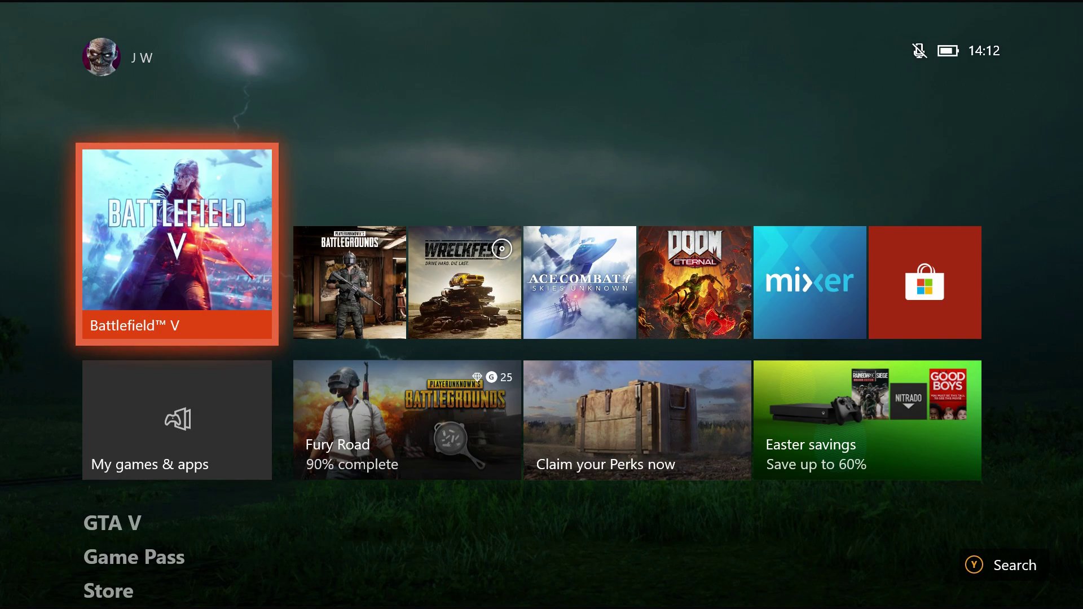
Take the console offline via Network settings, then back out to the General page.
{"action": "key", "text": "super"}
{"action": "key", "text": "Right"}
{"action": "key", "text": "Right"}
{"action": "key", "text": "Right"}
{"action": "key", "text": "Right"}
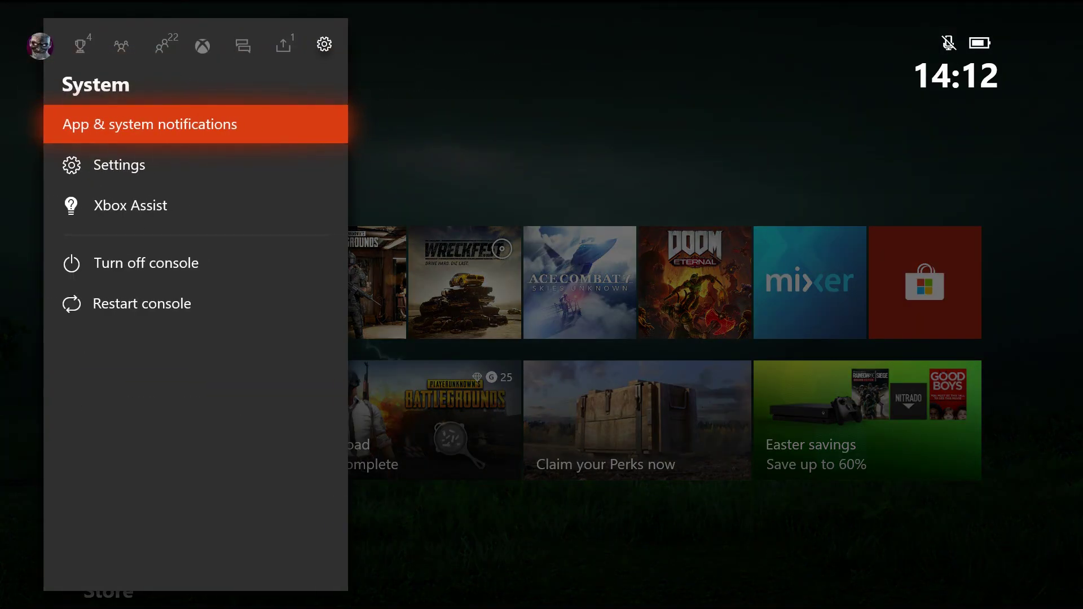
{"action": "key", "text": "Down"}
{"action": "key", "text": "Return"}
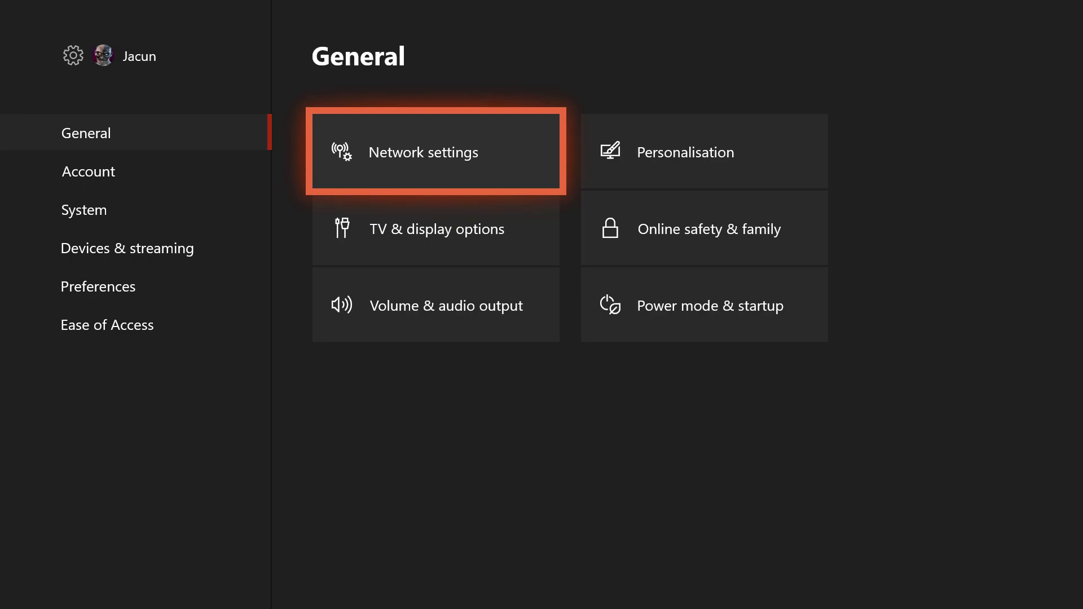
{"action": "key", "text": "Return"}
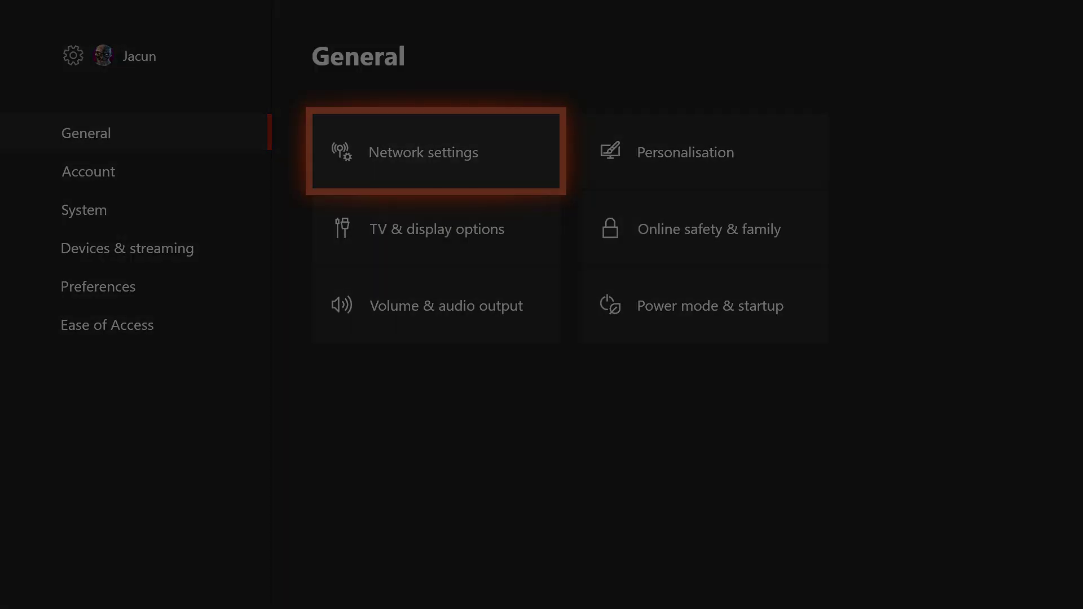
{"action": "key", "text": "Right"}
{"action": "key", "text": "Return"}
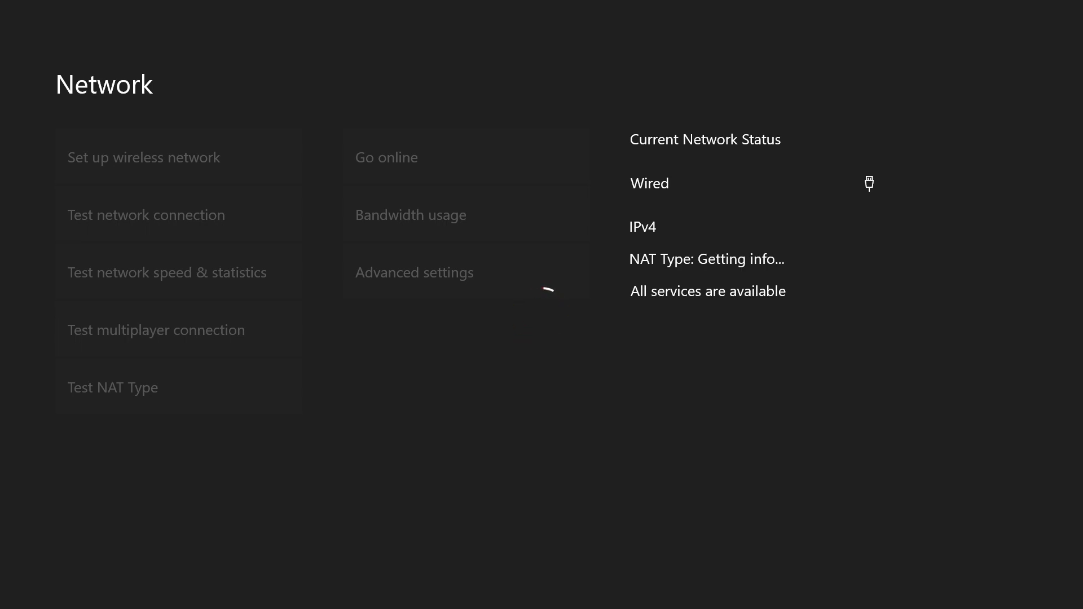
{"action": "key", "text": "Escape"}
Restart the console from Power mode & startup, confirming Yes in the prompt.
{"action": "key", "text": "Right"}
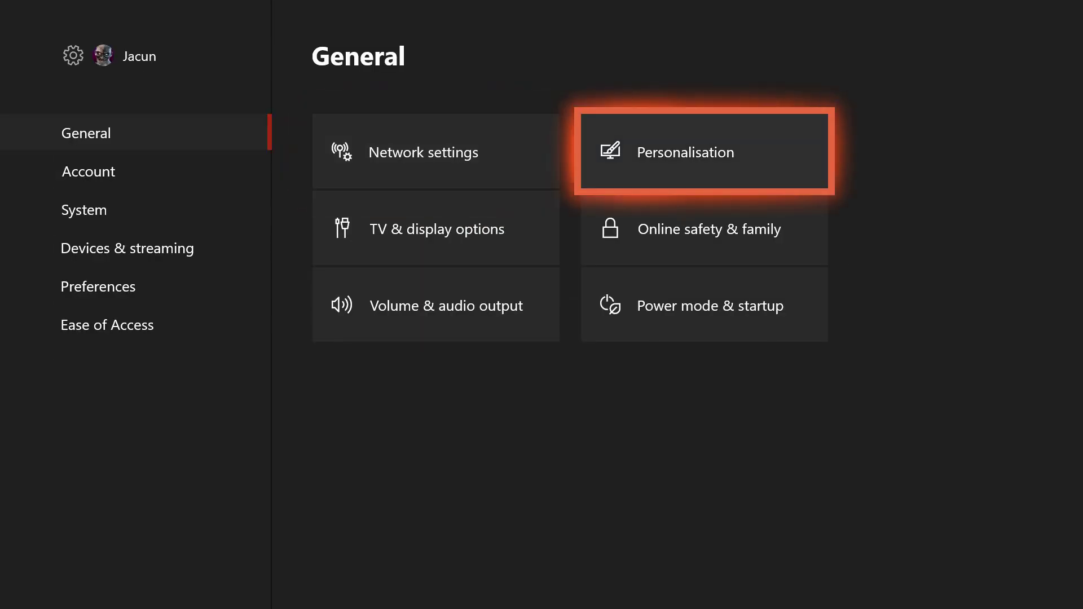
{"action": "key", "text": "Down"}
{"action": "key", "text": "Down"}
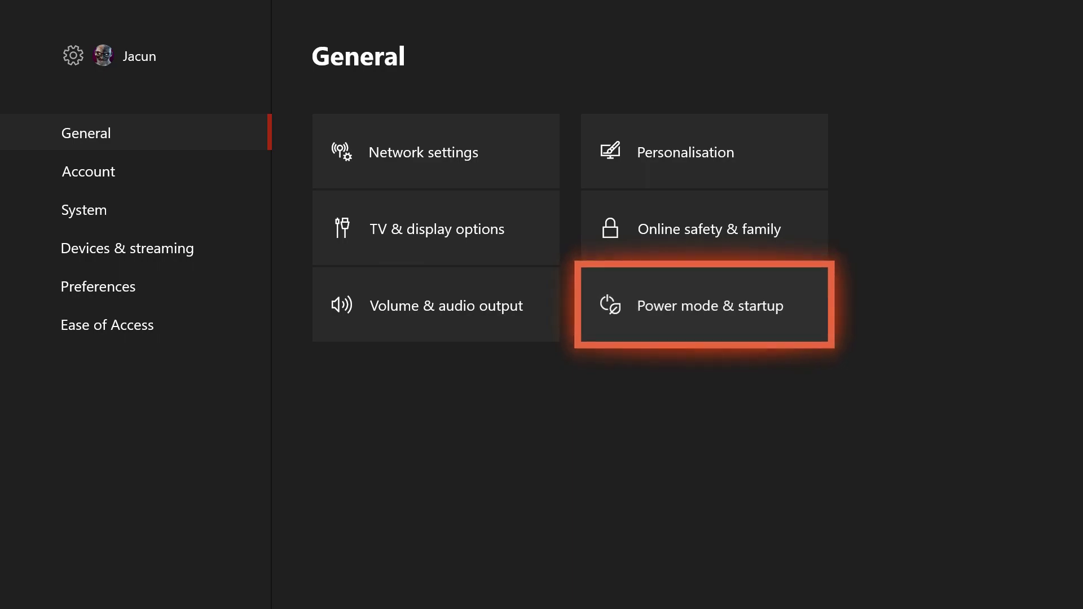
{"action": "key", "text": "Return"}
{"action": "key", "text": "Down"}
{"action": "key", "text": "Down"}
{"action": "key", "text": "Down"}
{"action": "key", "text": "Down"}
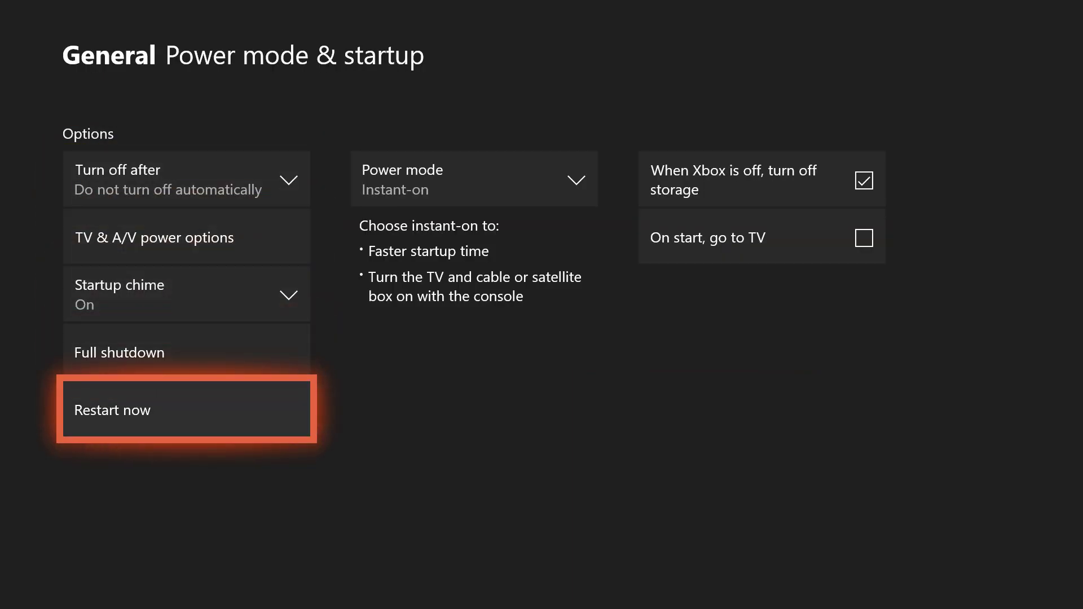
{"action": "key", "text": "Return"}
{"action": "key", "text": "Left"}
{"action": "key", "text": "Return"}
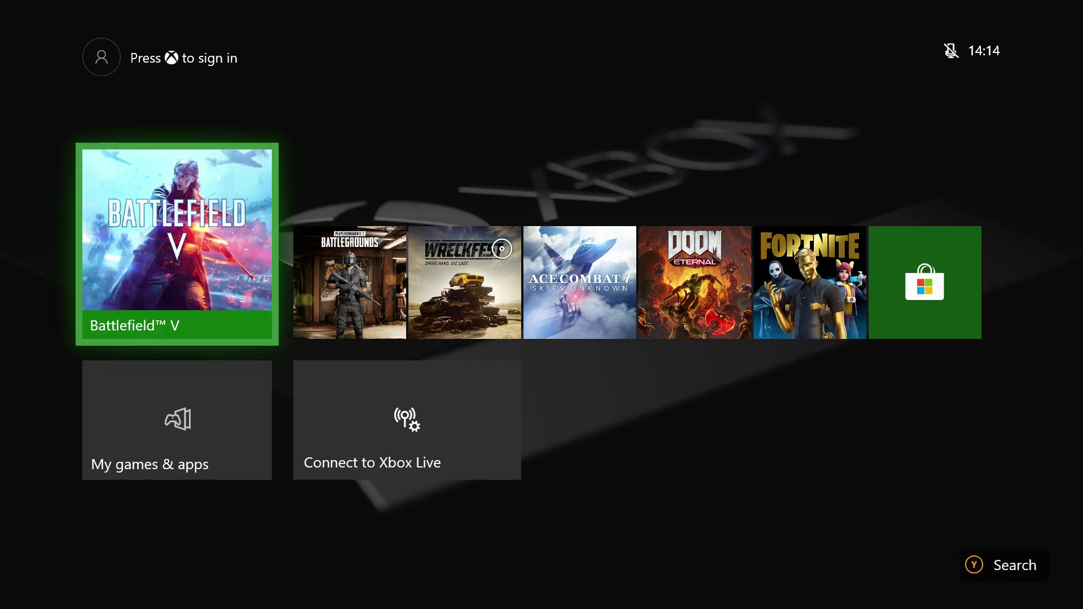
Go to System > Time settings, showing 14:14 on 05 April 2020.
{"action": "key", "text": "super"}
{"action": "key", "text": "Right"}
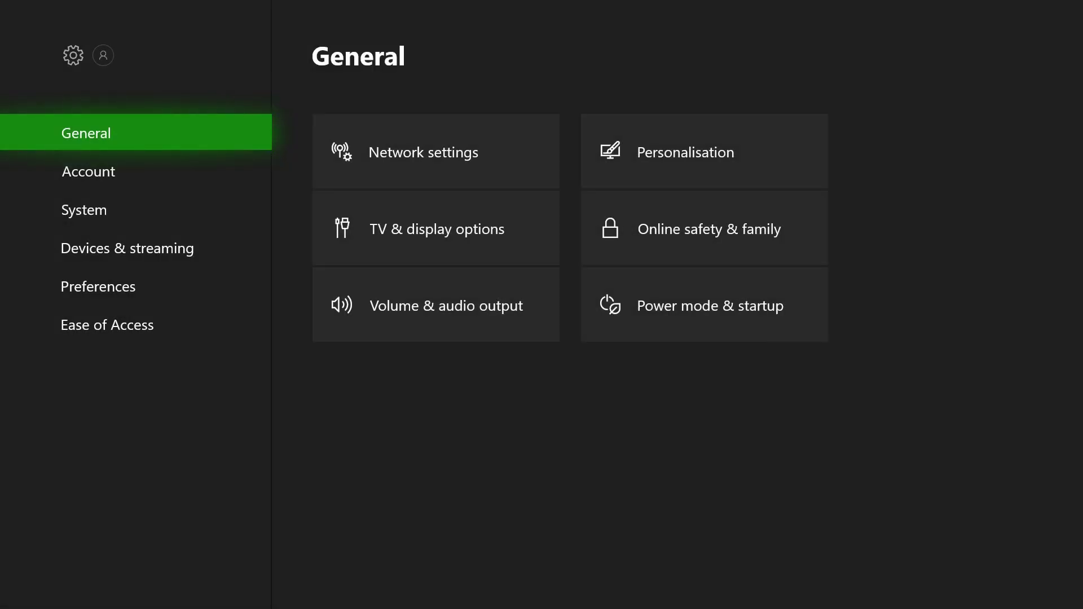
{"action": "key", "text": "Down"}
{"action": "key", "text": "Down"}
{"action": "key", "text": "Right"}
{"action": "key", "text": "Down"}
{"action": "key", "text": "Down"}
{"action": "key", "text": "Down"}
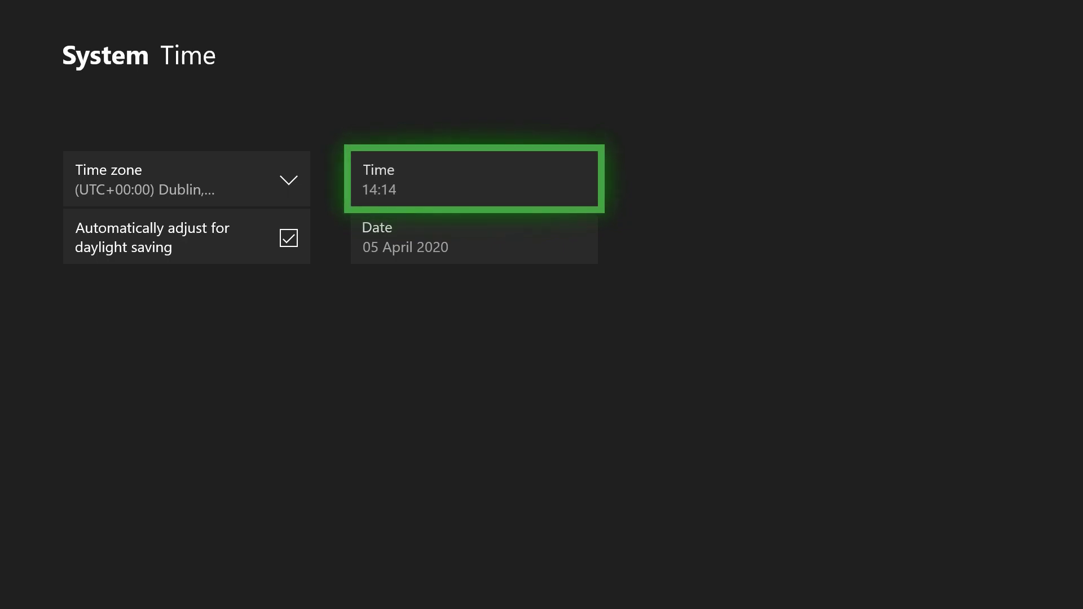
{"action": "key", "text": "Return"}
Close the time picker with the time left at 14:14.
{"action": "key", "text": "Down"}
{"action": "key", "text": "Down"}
{"action": "key", "text": "Down"}
{"action": "key", "text": "Up"}
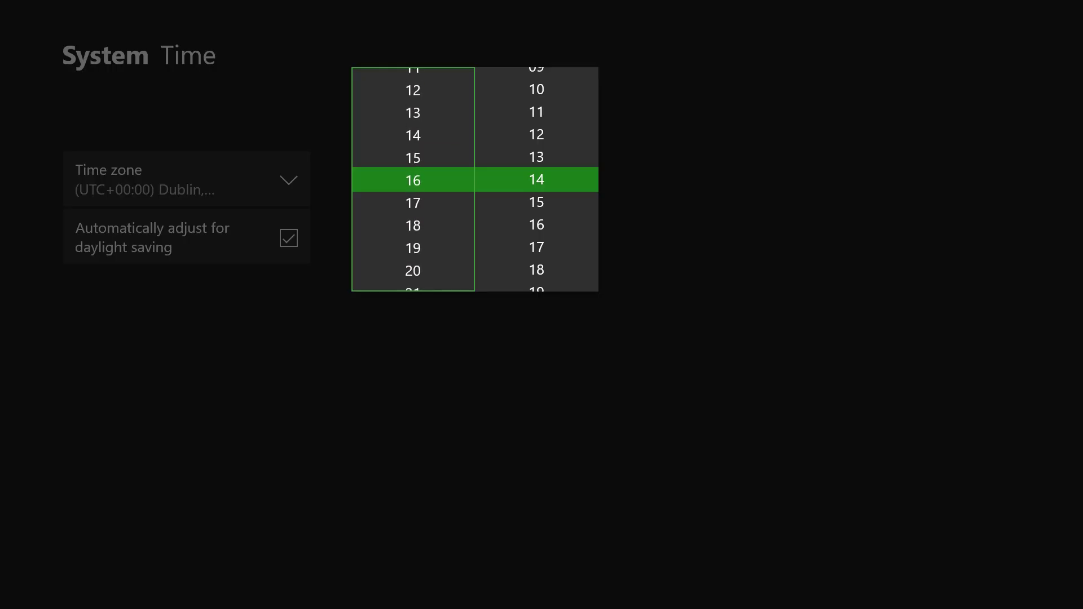
{"action": "key", "text": "Down"}
{"action": "key", "text": "Down"}
{"action": "key", "text": "Down"}
{"action": "key", "text": "Escape"}
Set the date picker to 2 January 2019, replacing 5 April 2020.
{"action": "key", "text": "Down"}
{"action": "key", "text": "Return"}
{"action": "key", "text": "Up"}
{"action": "key", "text": "Up"}
{"action": "key", "text": "Up"}
{"action": "key", "text": "Right"}
{"action": "key", "text": "Up"}
{"action": "key", "text": "Up"}
{"action": "key", "text": "Up"}
{"action": "key", "text": "Right"}
{"action": "key", "text": "Up"}
{"action": "key", "text": "Up"}
{"action": "key", "text": "Down"}
{"action": "key", "text": "Left"}
{"action": "key", "text": "Left"}
{"action": "key", "text": "Right"}
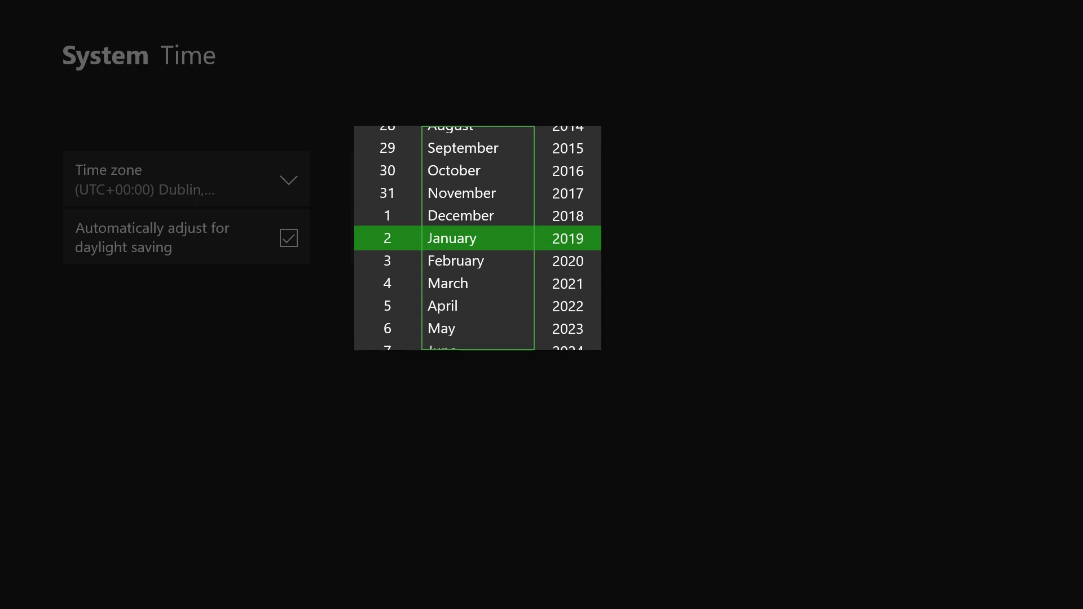